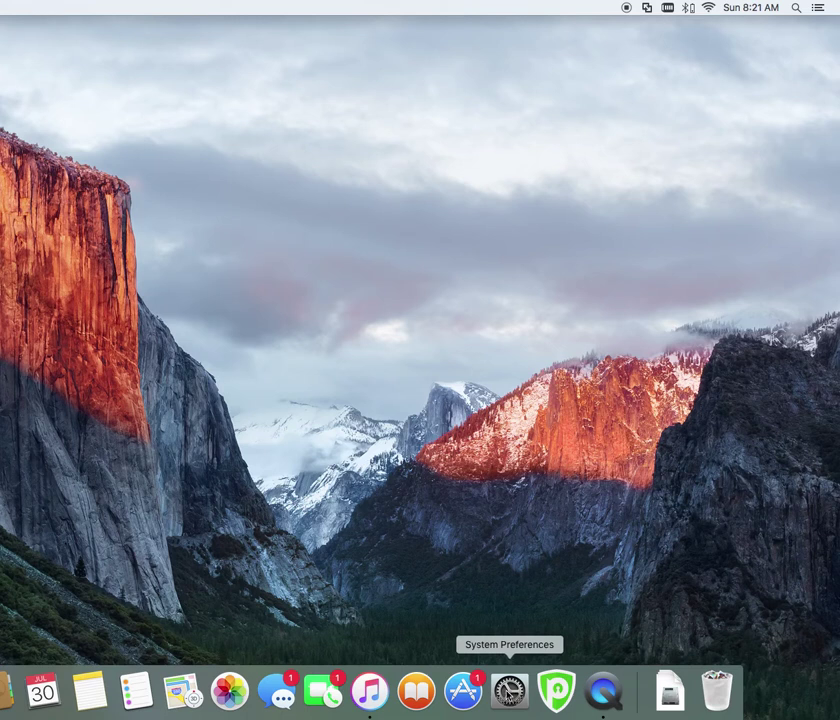
# Step: Launch System Preferences from the Dock
pyautogui.click(509, 690)
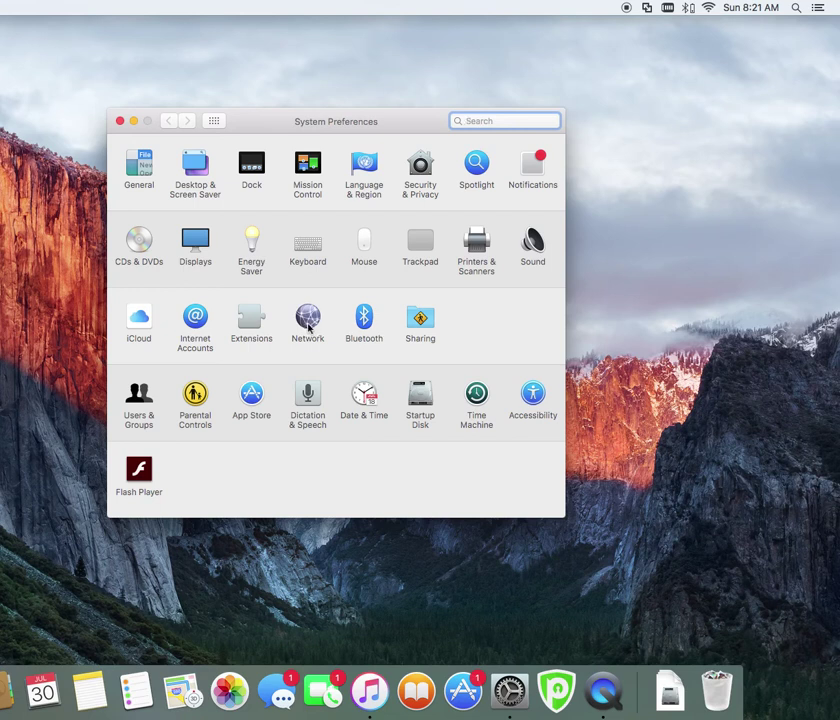
# Step: Open the Sharing pane to show the PureVPN (L2TP) Internet Sharing settings
pyautogui.click(421, 319)
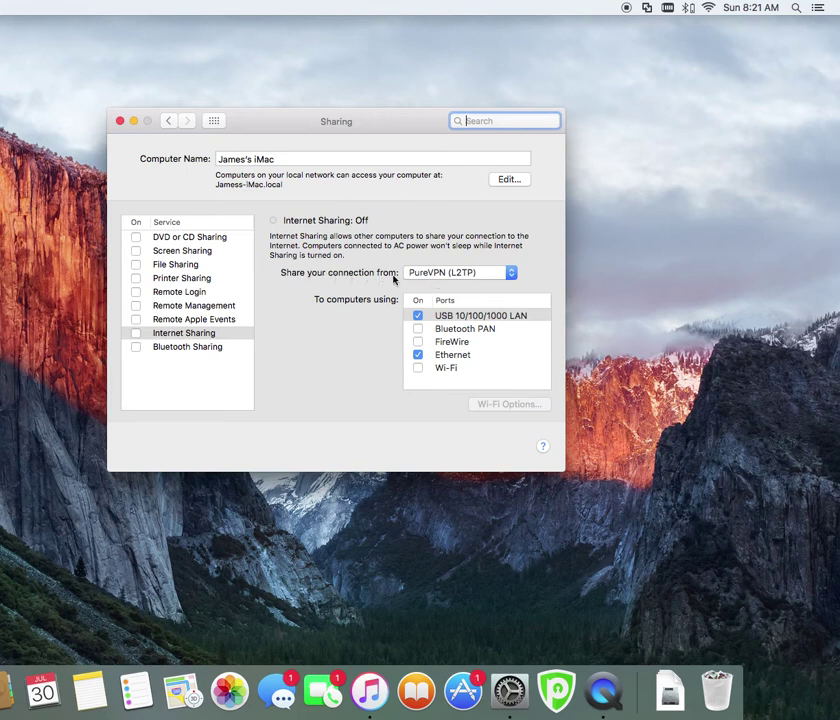
pyautogui.click(441, 279)
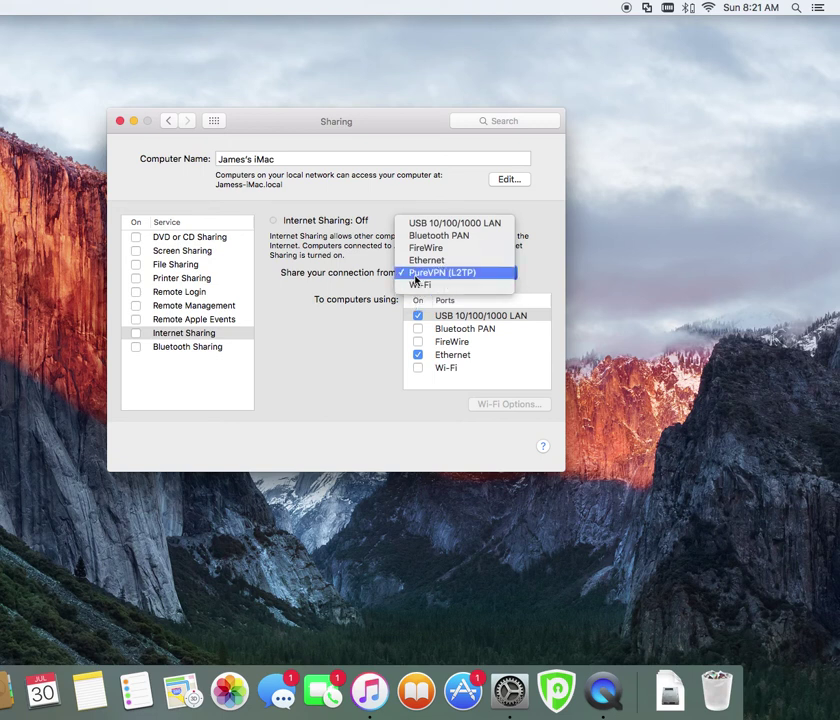
pyautogui.click(428, 276)
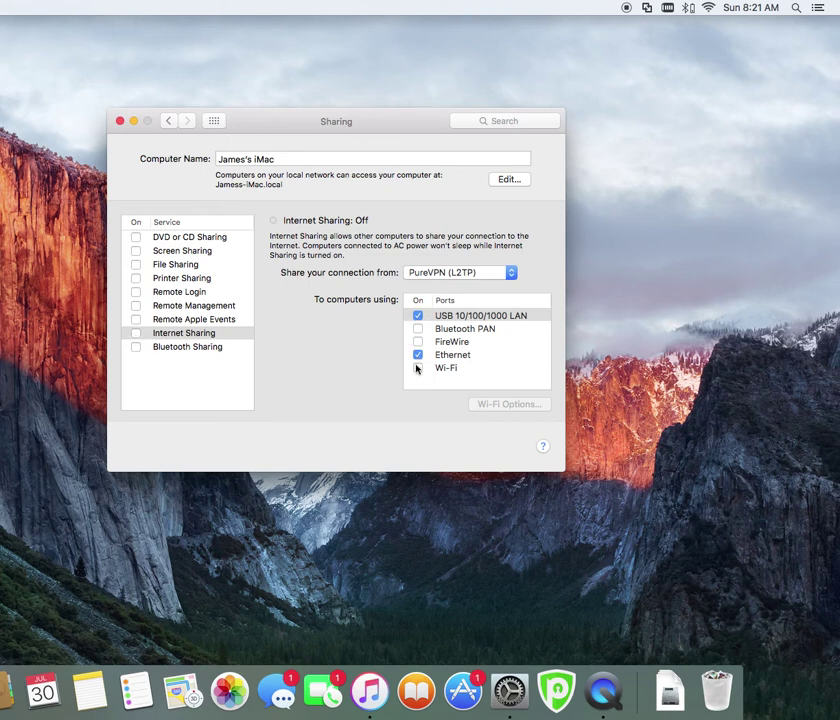
# Step: Enable Internet Sharing and confirm Start to share PureVPN over USB LAN and Ethernet
pyautogui.click(136, 335)
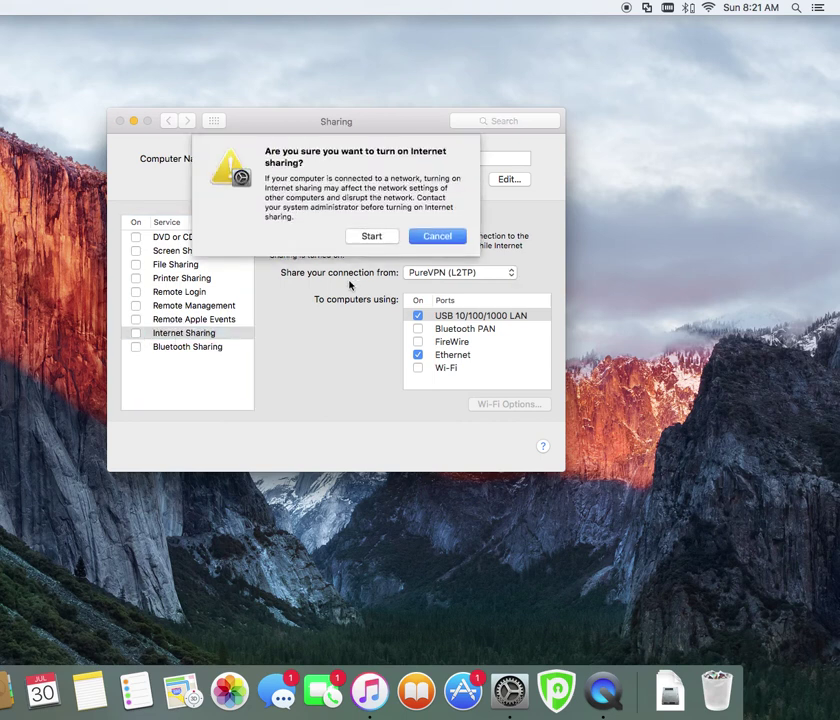
pyautogui.click(368, 236)
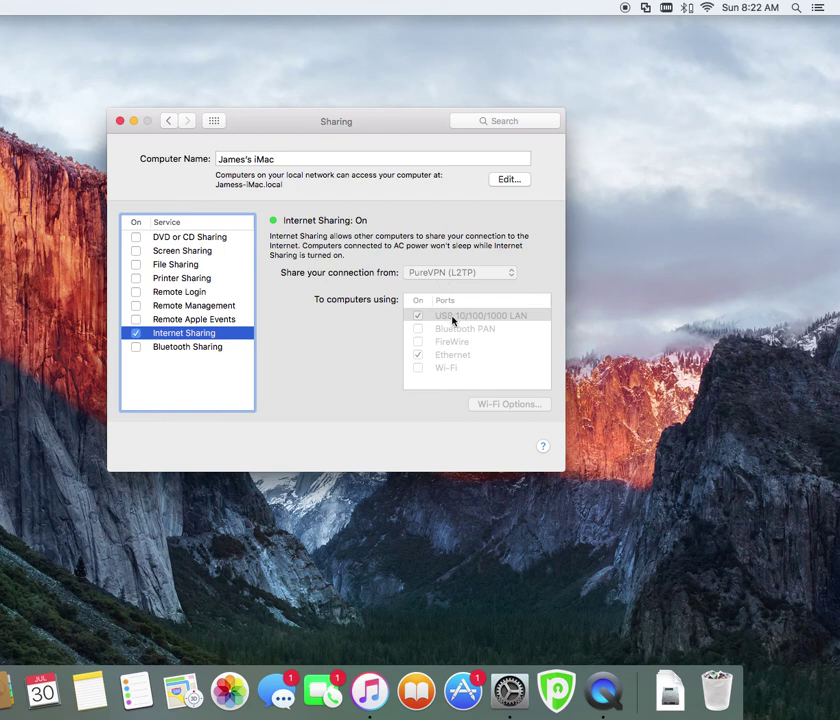
pyautogui.click(418, 315)
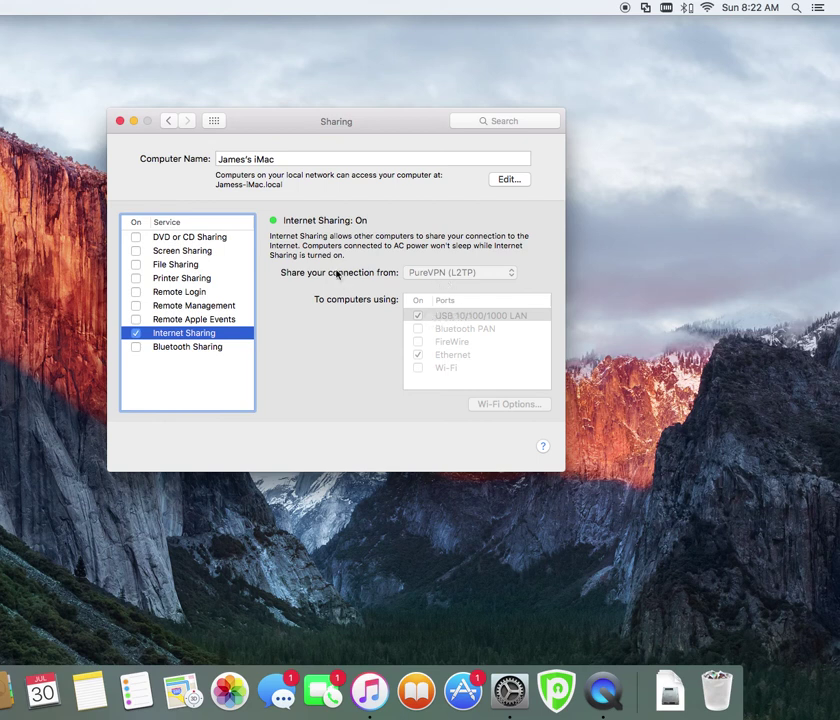